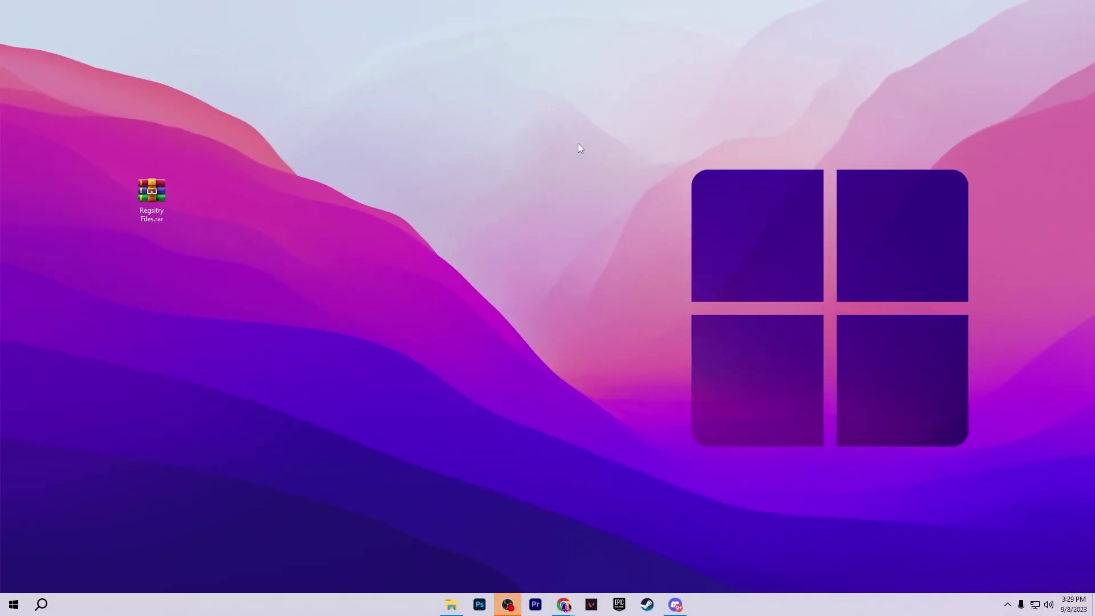
Launch gpedit.msc and browse to Computer Configuration › Administrative Templates › Windows Components › App Privacy
key("super+r")
left_click_drag(72, 475, 433, 260)
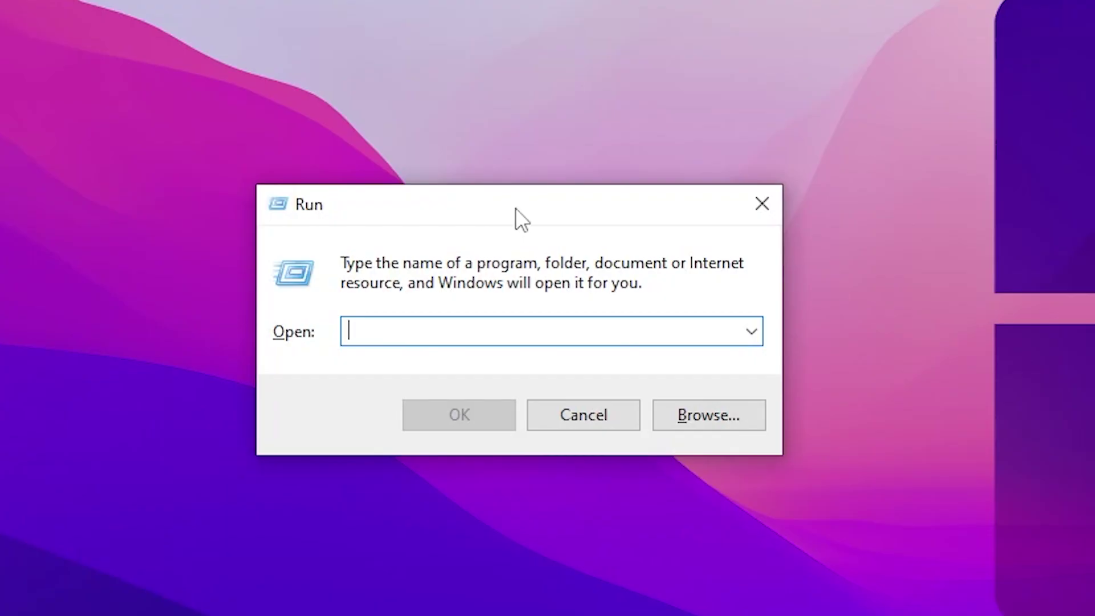
type("gpedit")
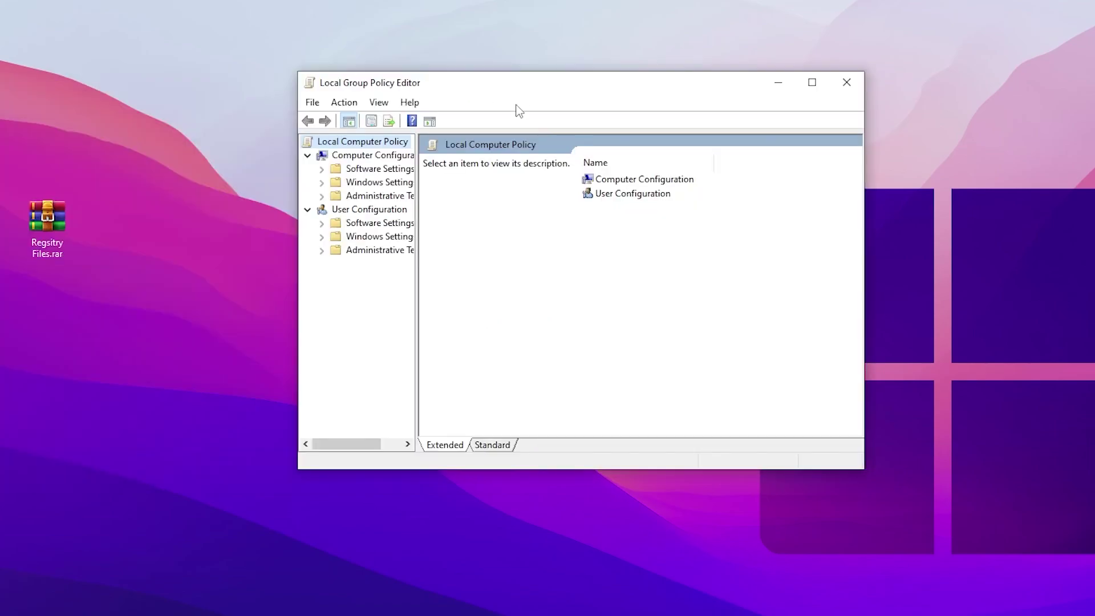
double_click(620, 181)
double_click(634, 208)
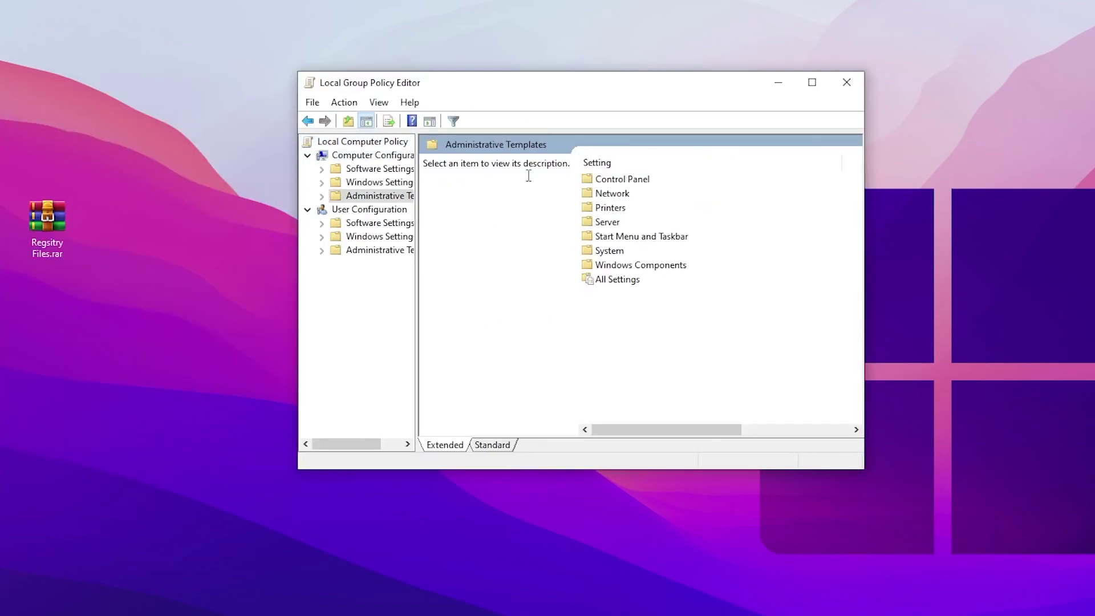
double_click(647, 266)
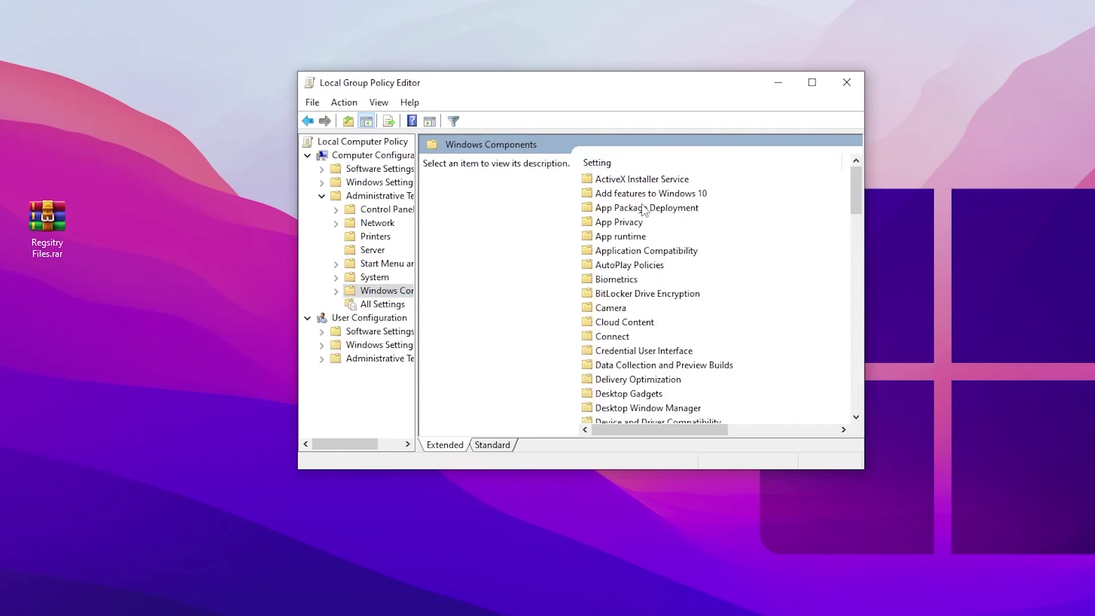
double_click(616, 228)
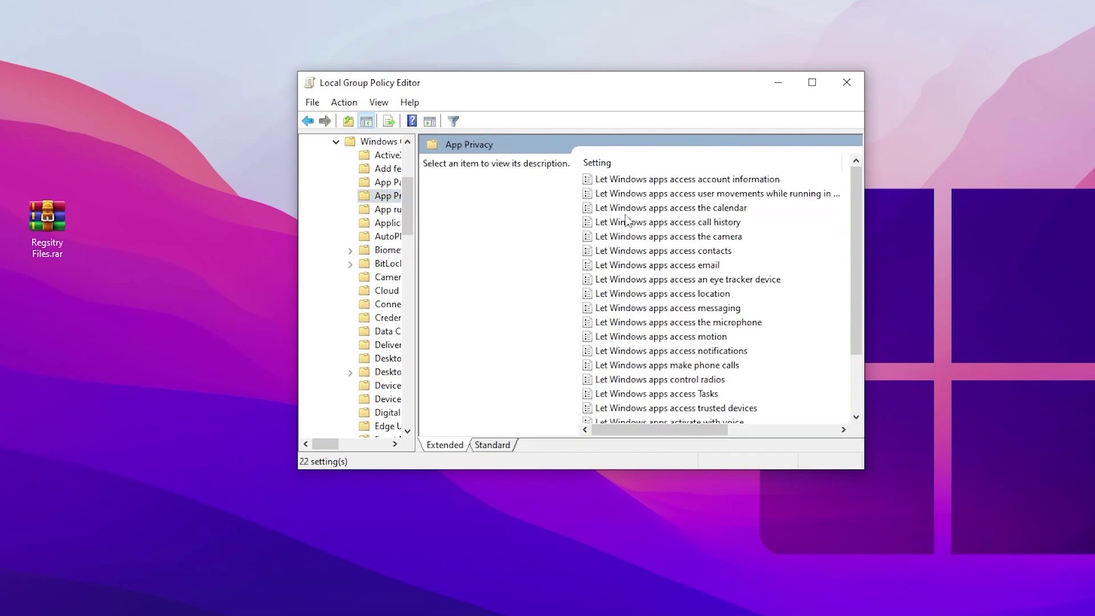
scroll(627, 219, "down", 2)
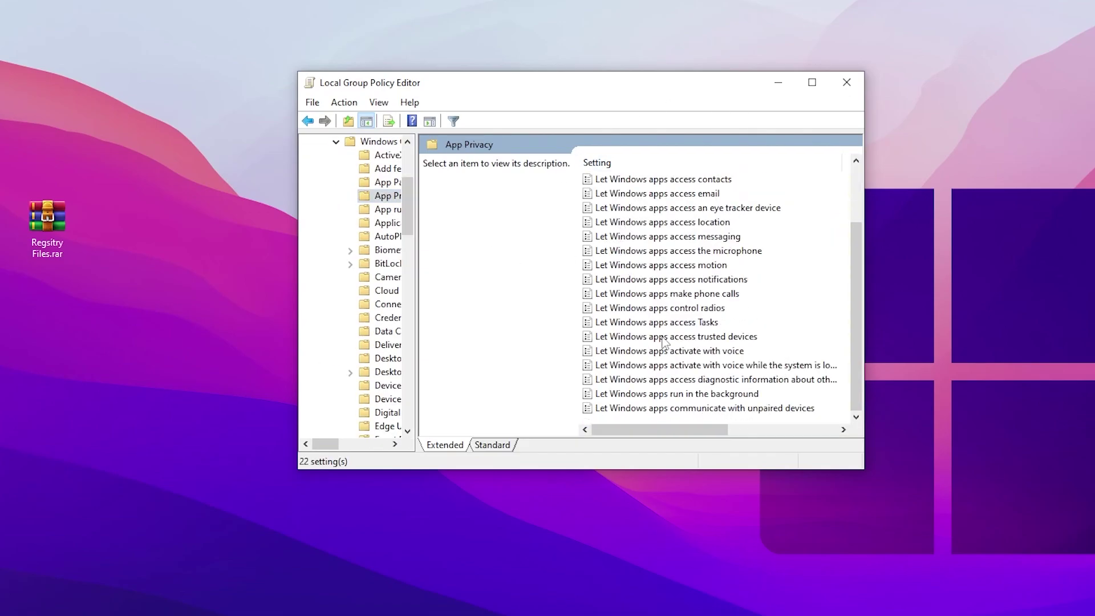
Set 'Let Windows apps run in the background' to Enabled with Force Deny for all apps
right_click(717, 399)
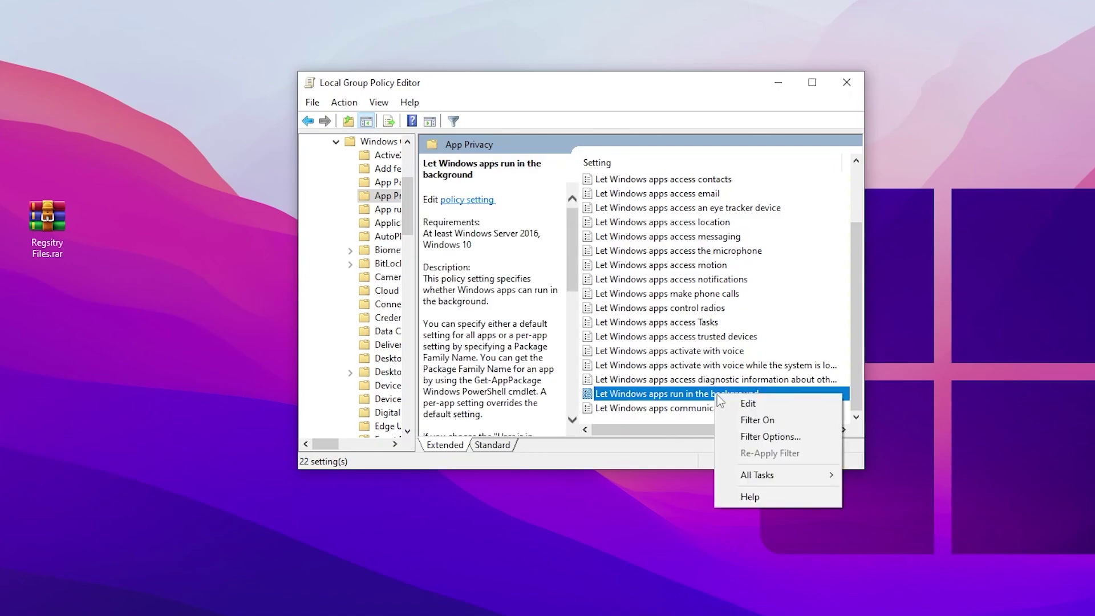
left_click(718, 396)
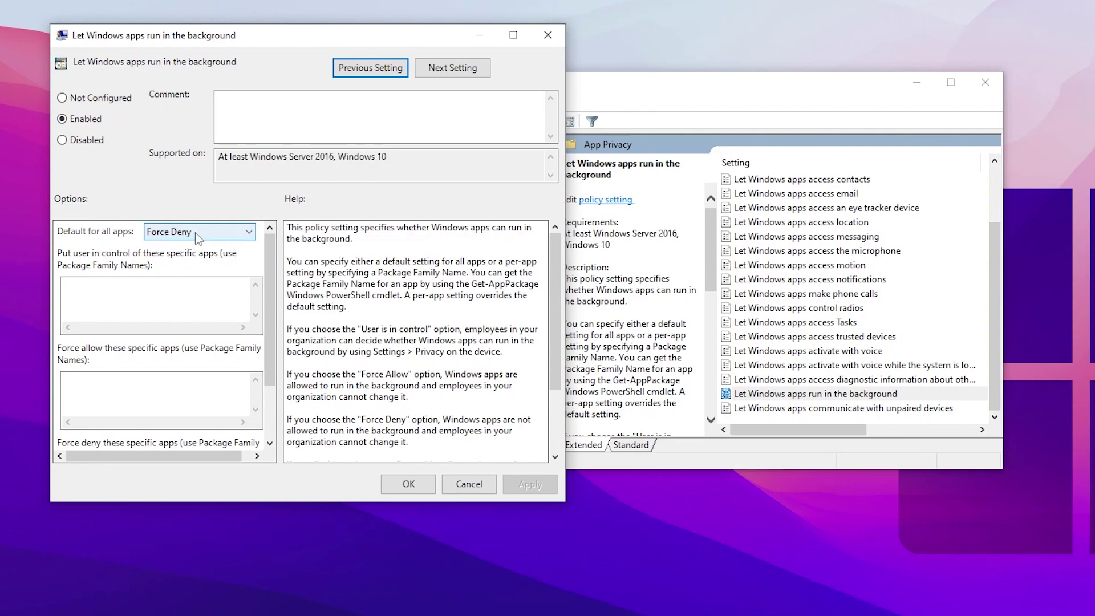
left_click(406, 484)
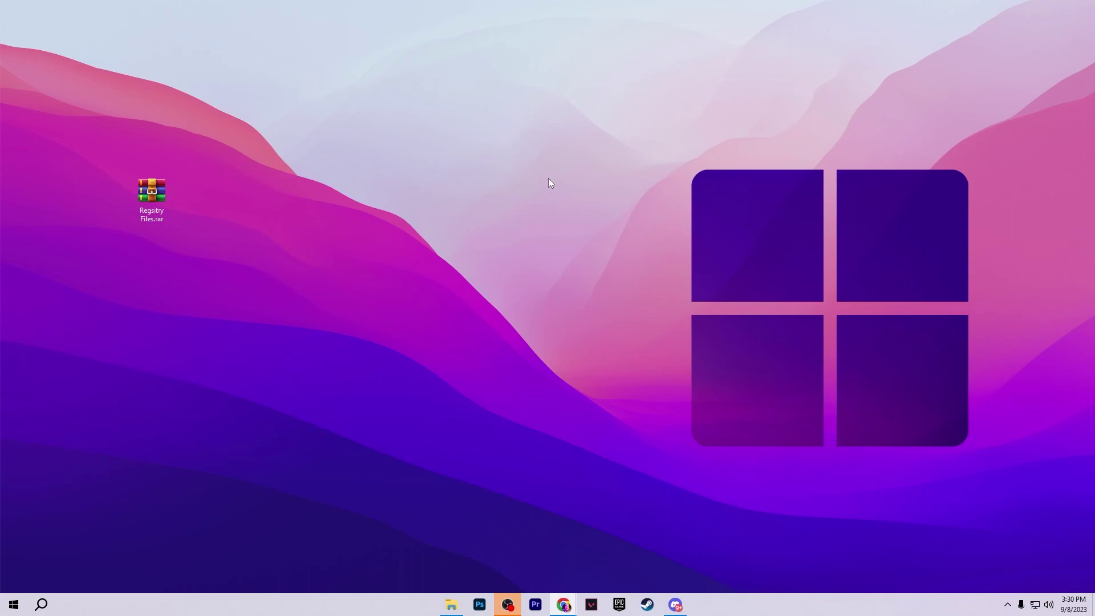
Launch regedit from the Run box and allow it to run with admin rights
key("super+r")
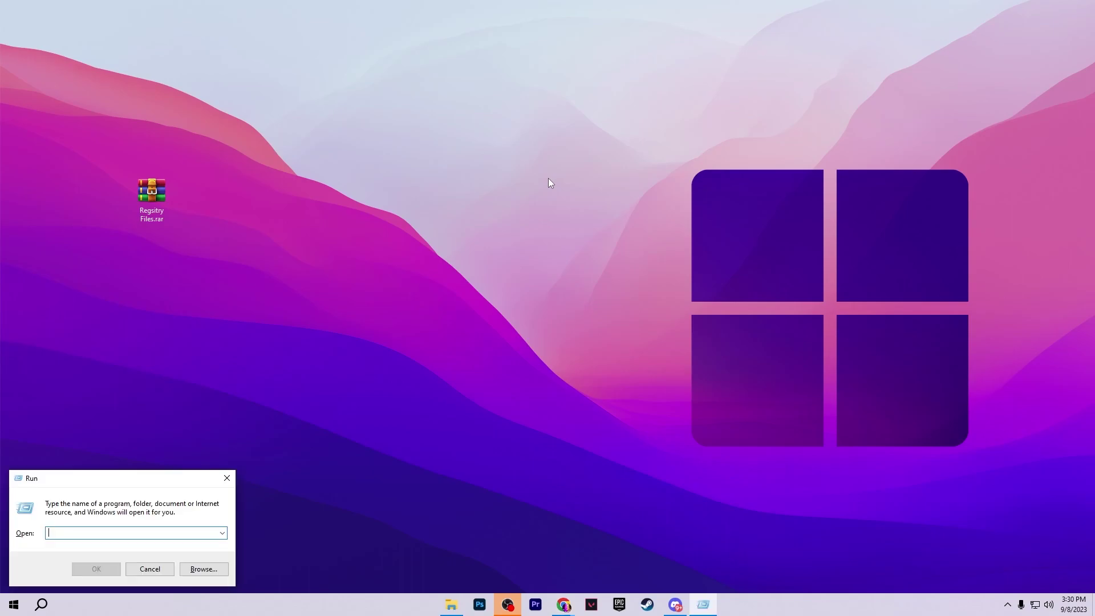
type("re")
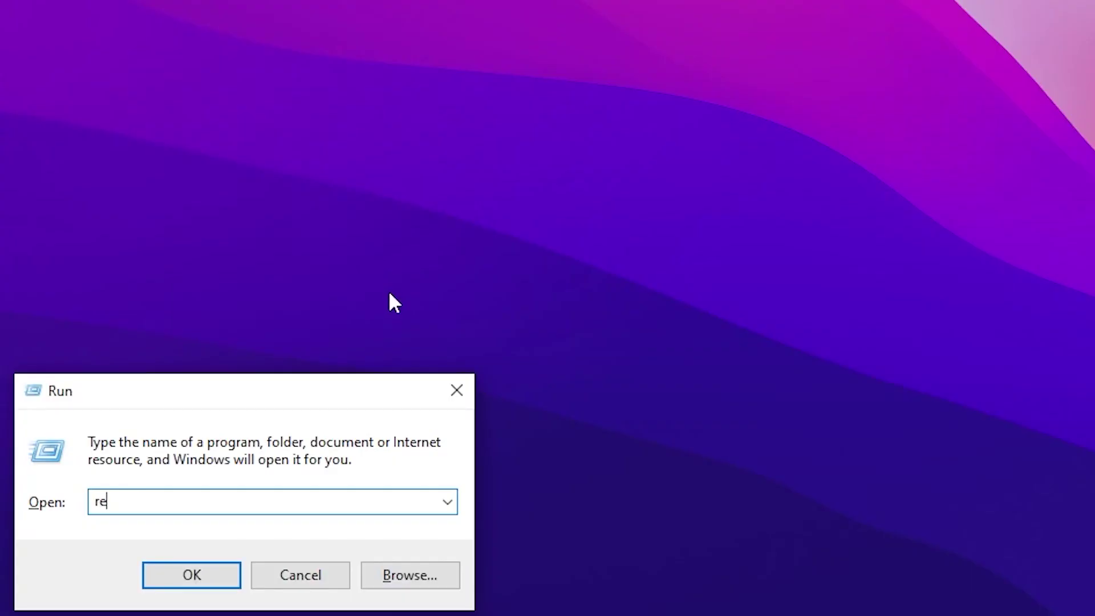
type("gedit")
key("Return")
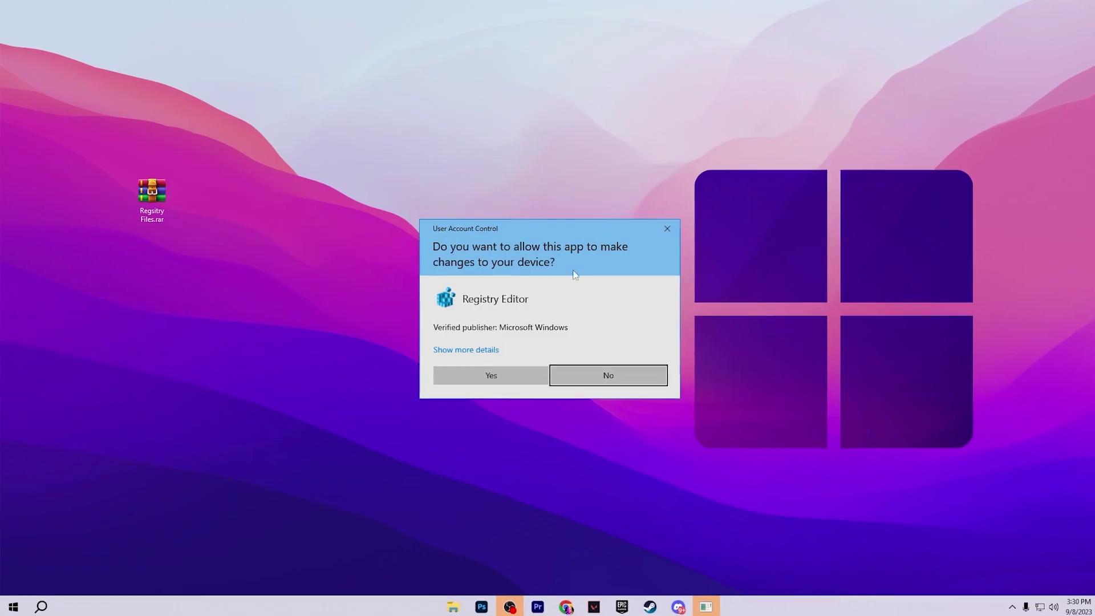
left_click(473, 374)
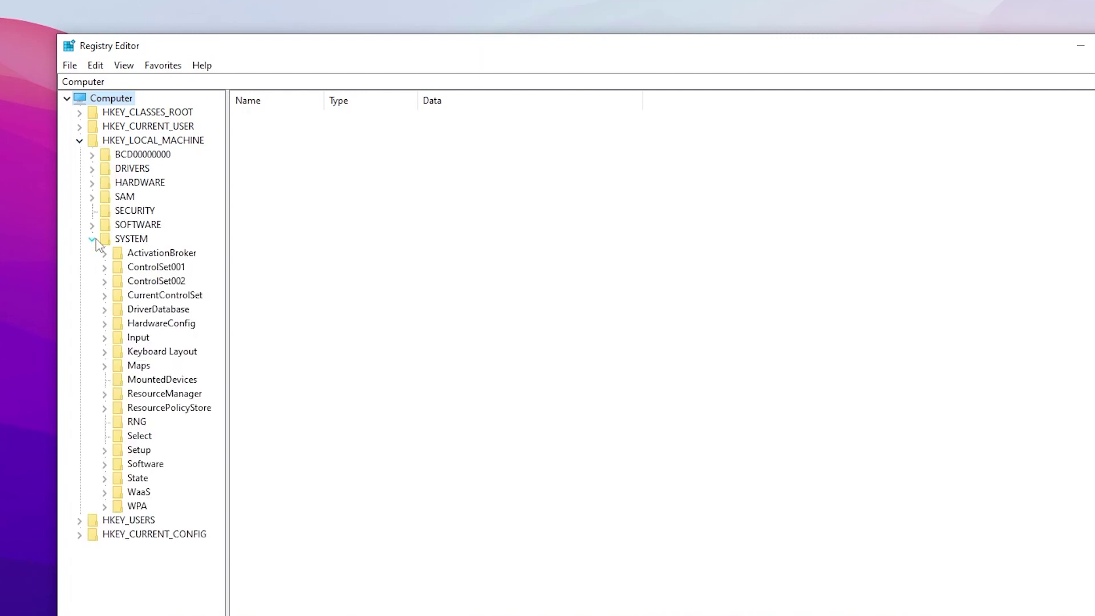
Browse to ControlSet001\Services\Tcpip\Parameters\Interfaces in the key tree
left_click(104, 268)
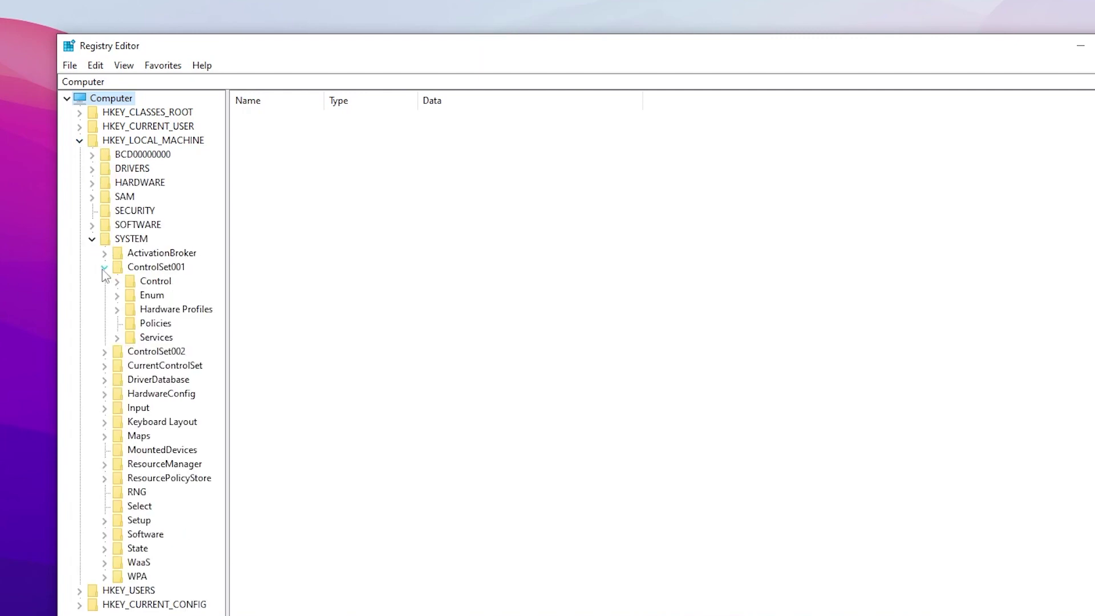
left_click(117, 338)
scroll(120, 346, "down", 20)
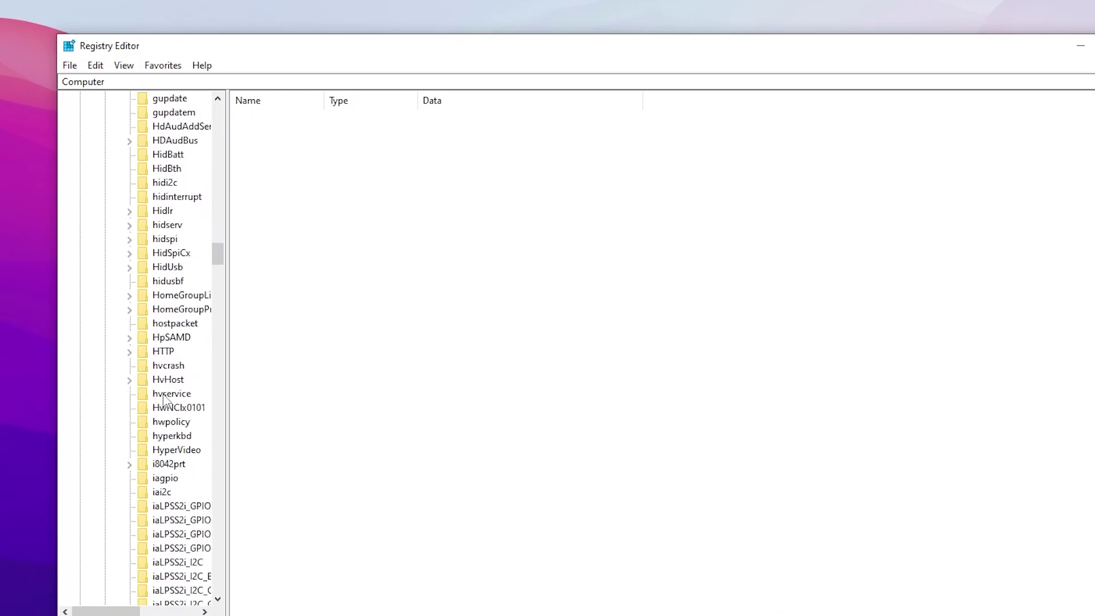
scroll(165, 403, "down", 20)
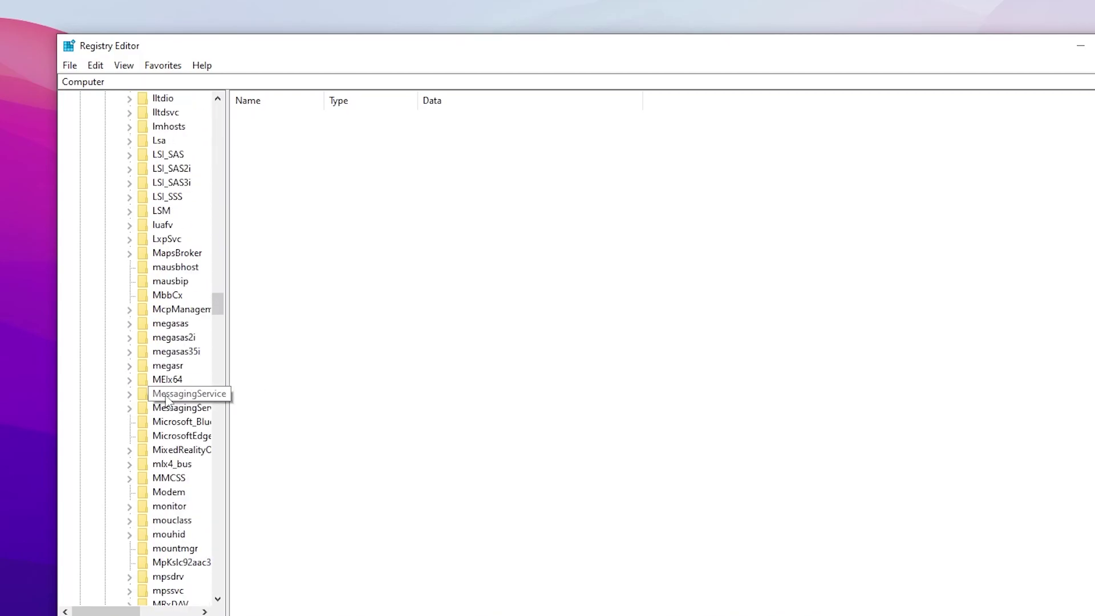
left_click(168, 494)
left_click(130, 494)
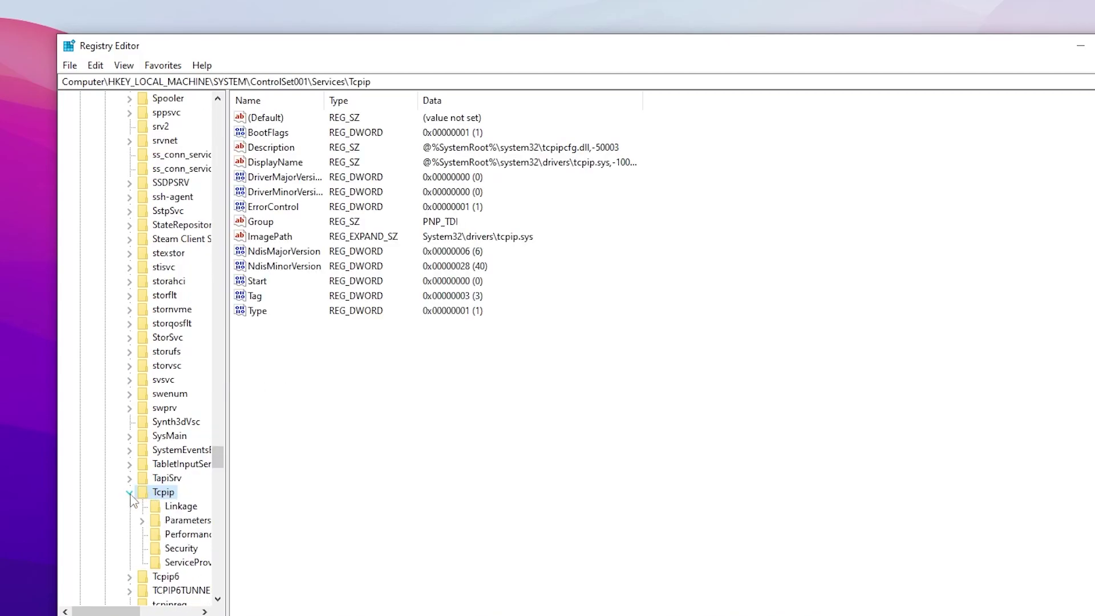
double_click(186, 520)
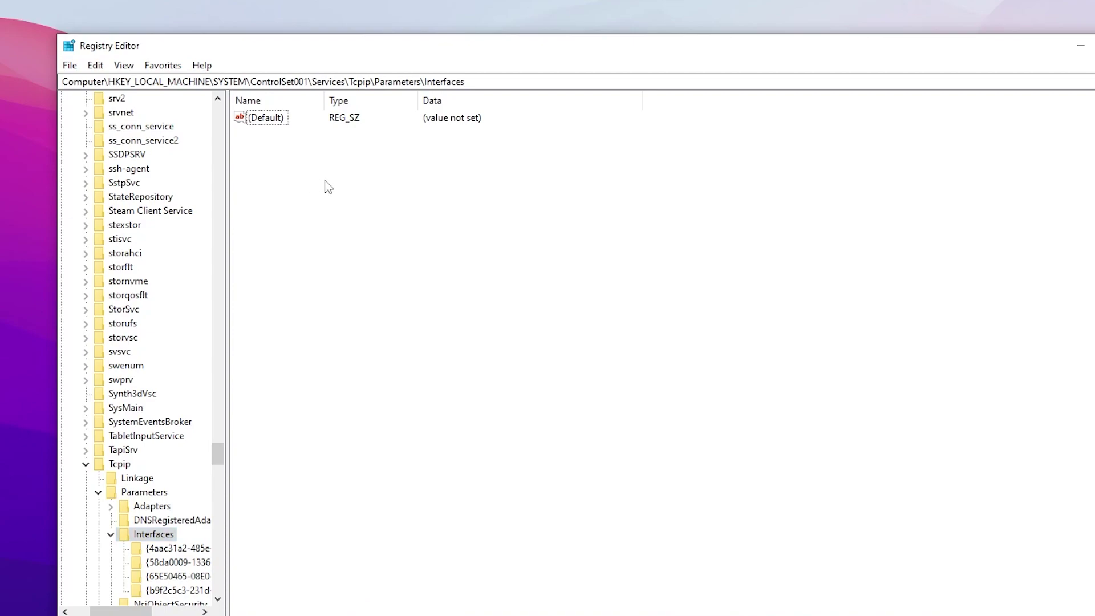
mouse_move(393, 198)
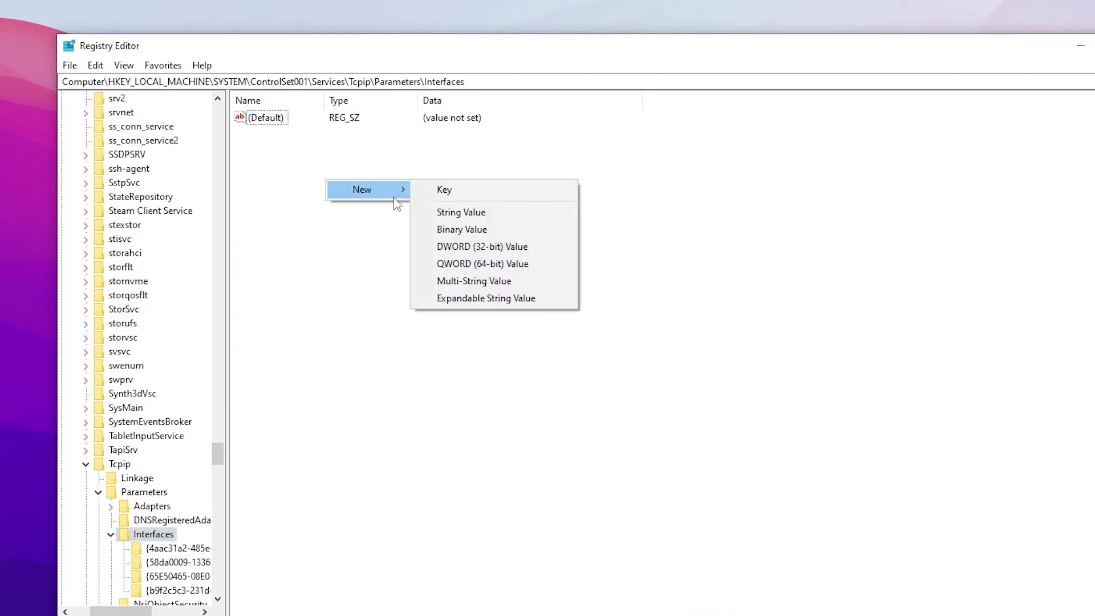
Create a DWORD (32-bit) value named TcpAckFrequency with data 1
left_click(457, 247)
type("TcpAckFrequency")
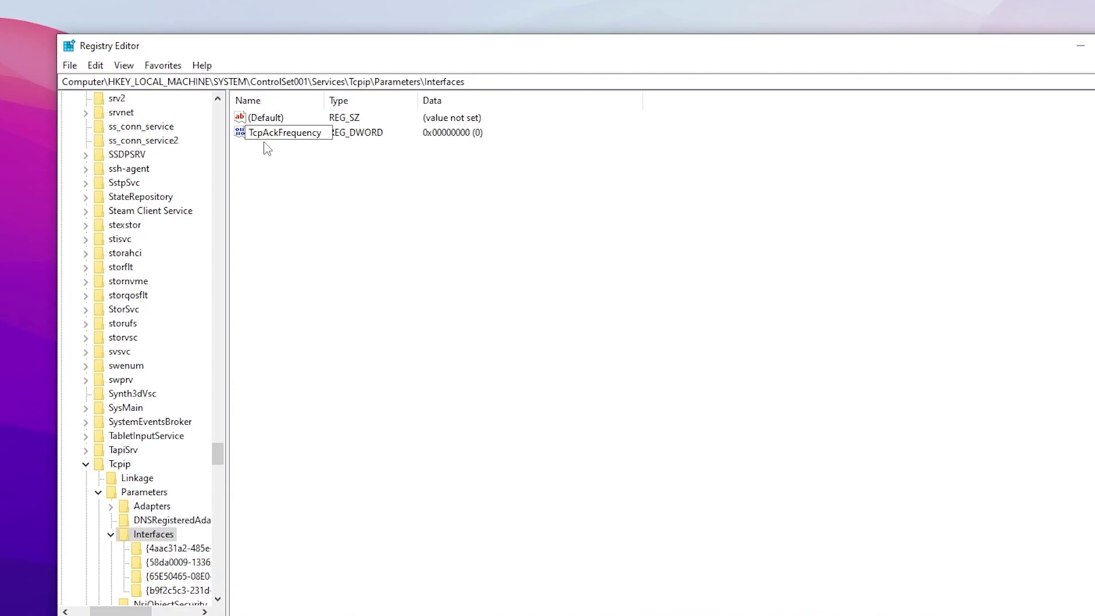
key("Return")
double_click(287, 133)
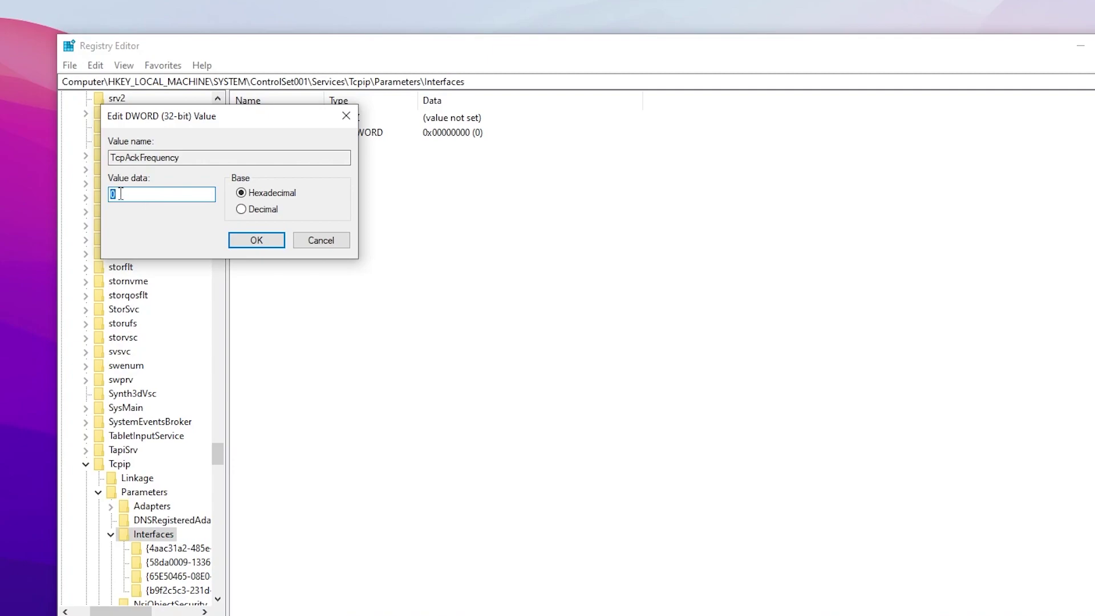
type("1")
left_click(255, 244)
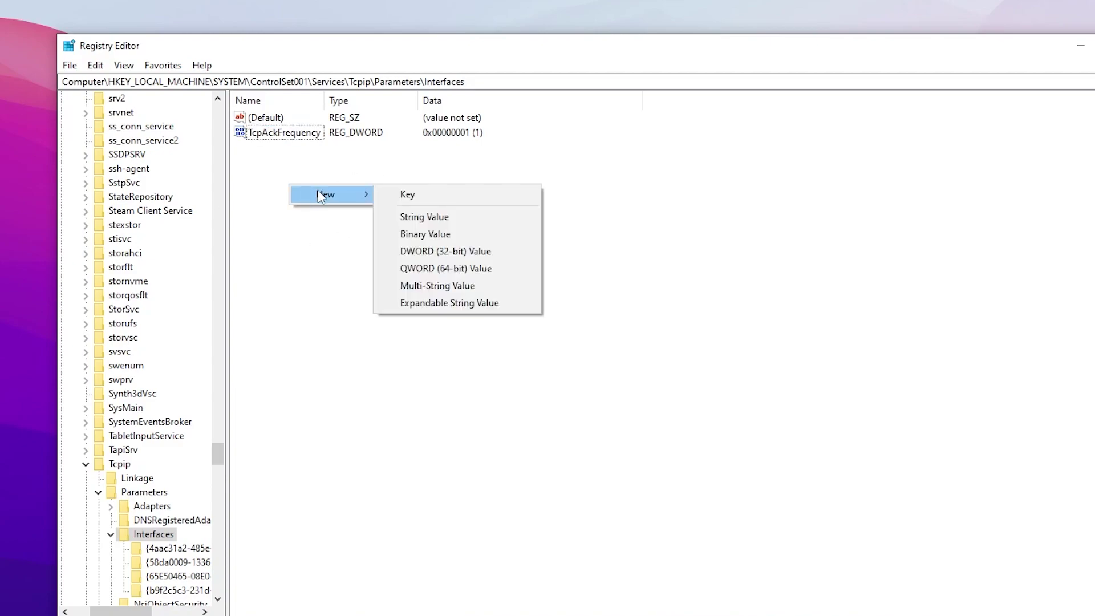
Create a second DWORD (32-bit) value named TCPNoDelay with data 1
left_click(439, 251)
type("TCPNoDelay")
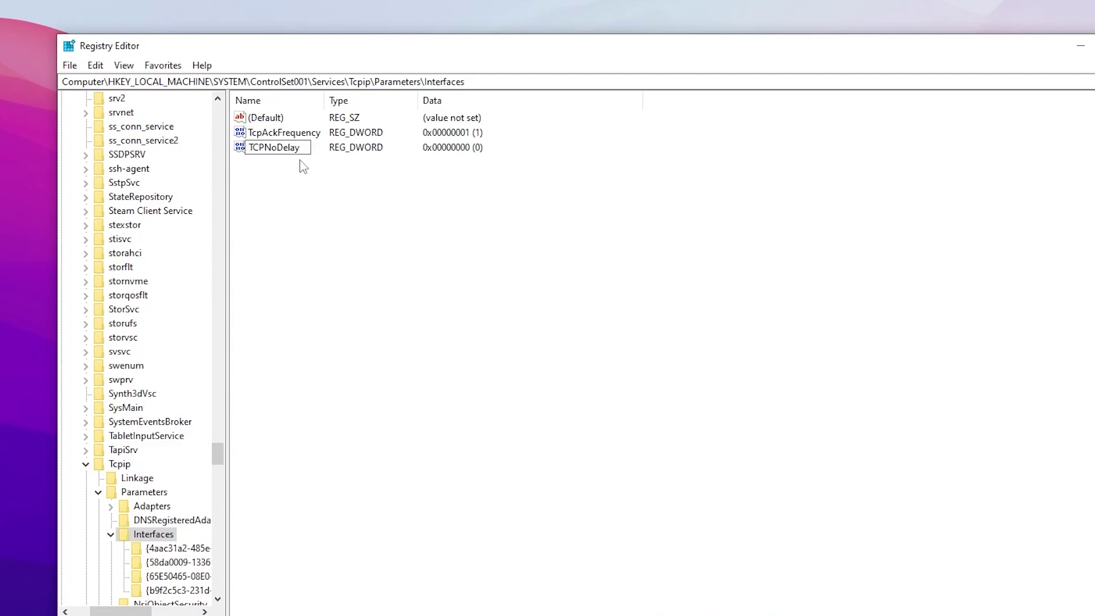
key("Return")
double_click(276, 148)
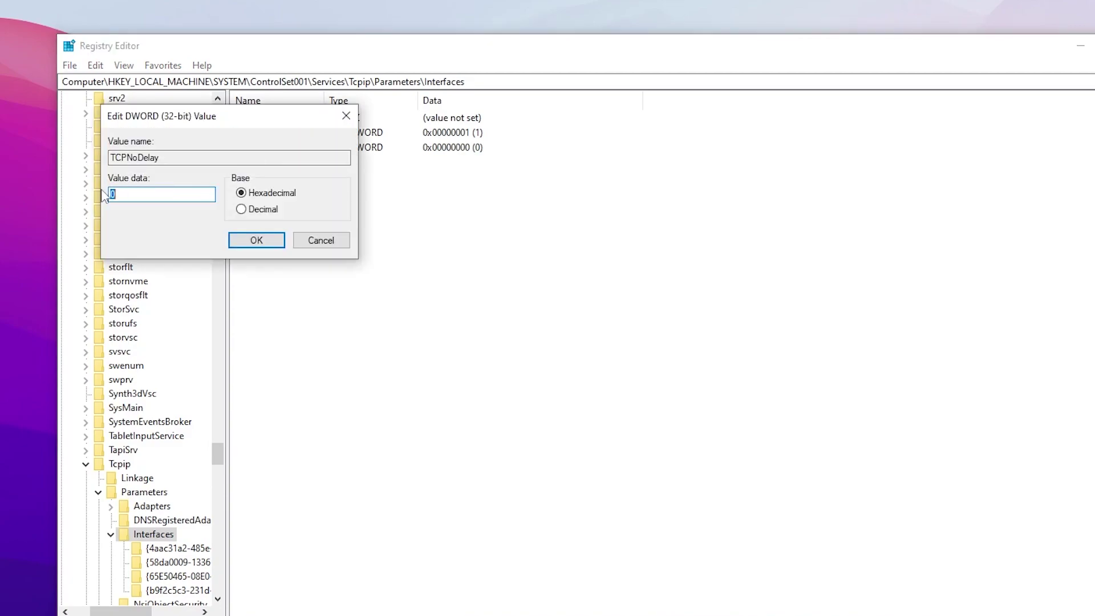
type("1")
left_click(261, 242)
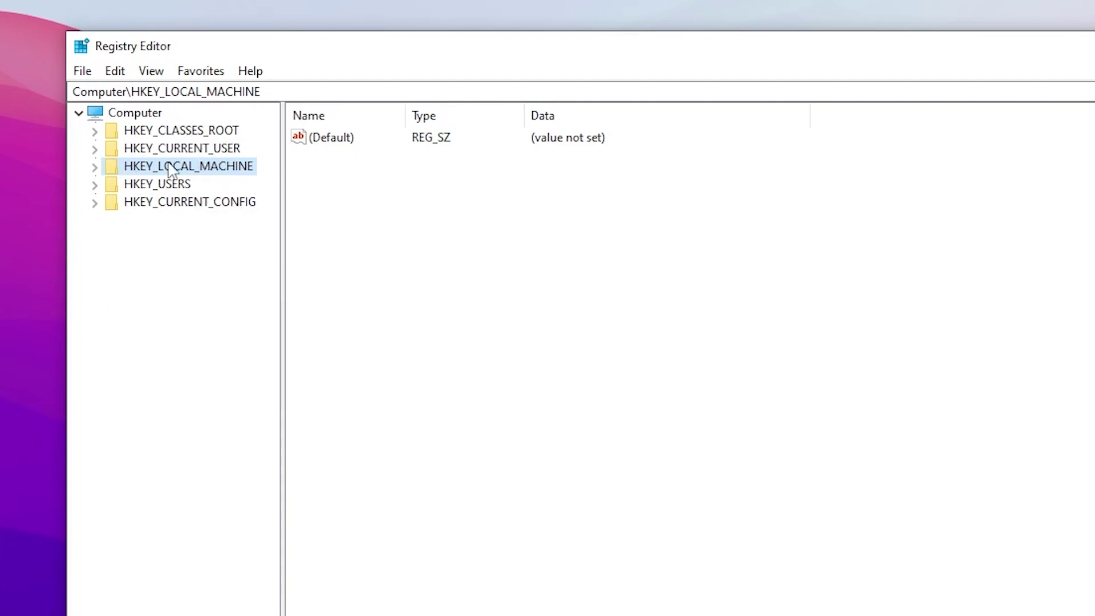
left_click(95, 167)
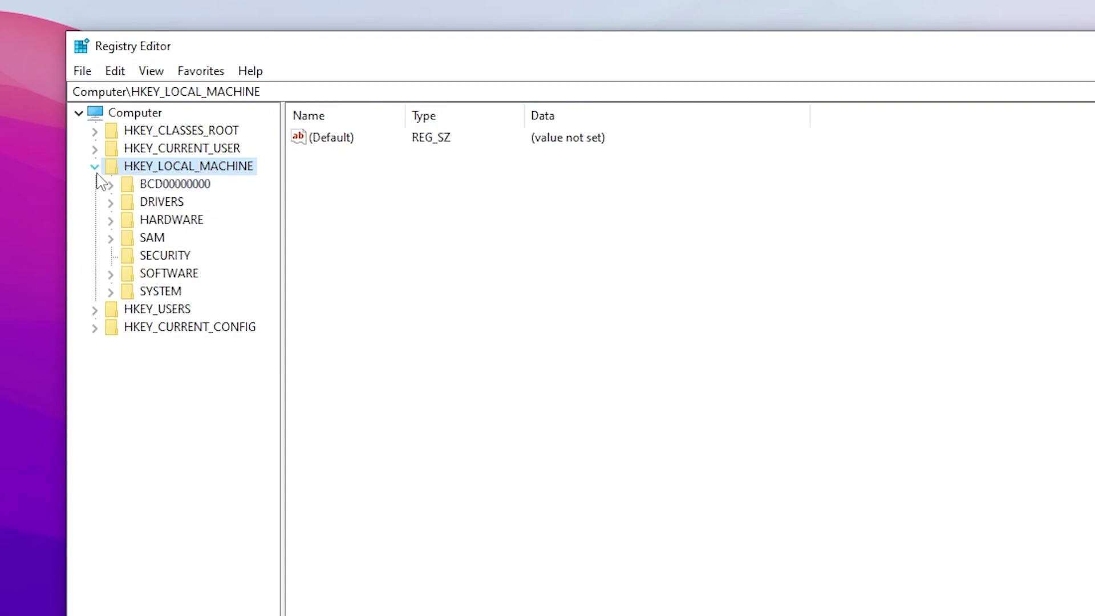
left_click(111, 292)
left_click(127, 328)
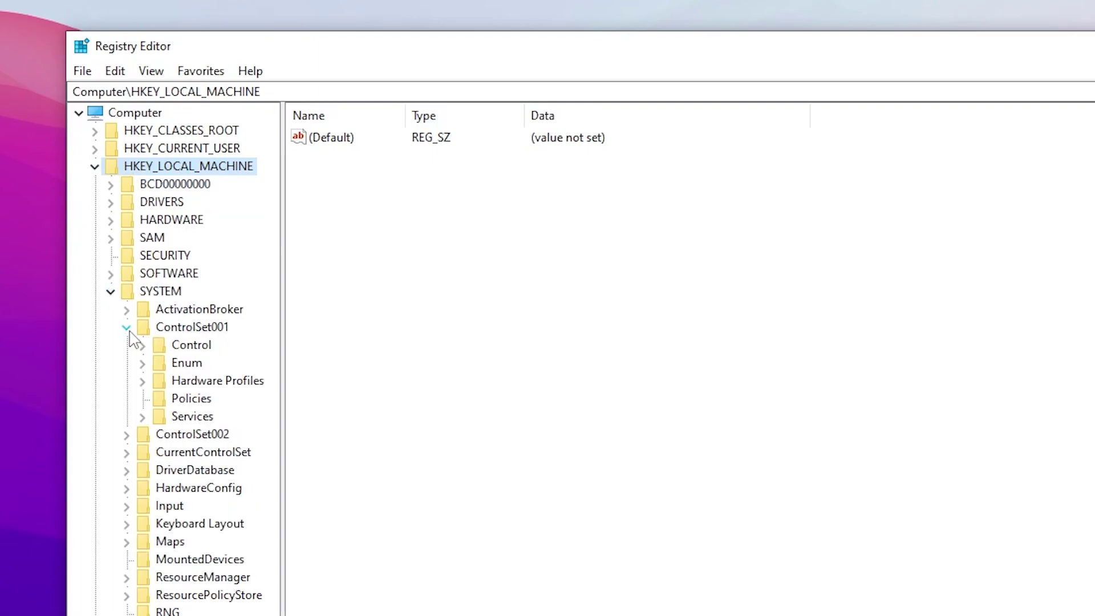
left_click(142, 345)
left_click(190, 330)
scroll(197, 336, "down", 14)
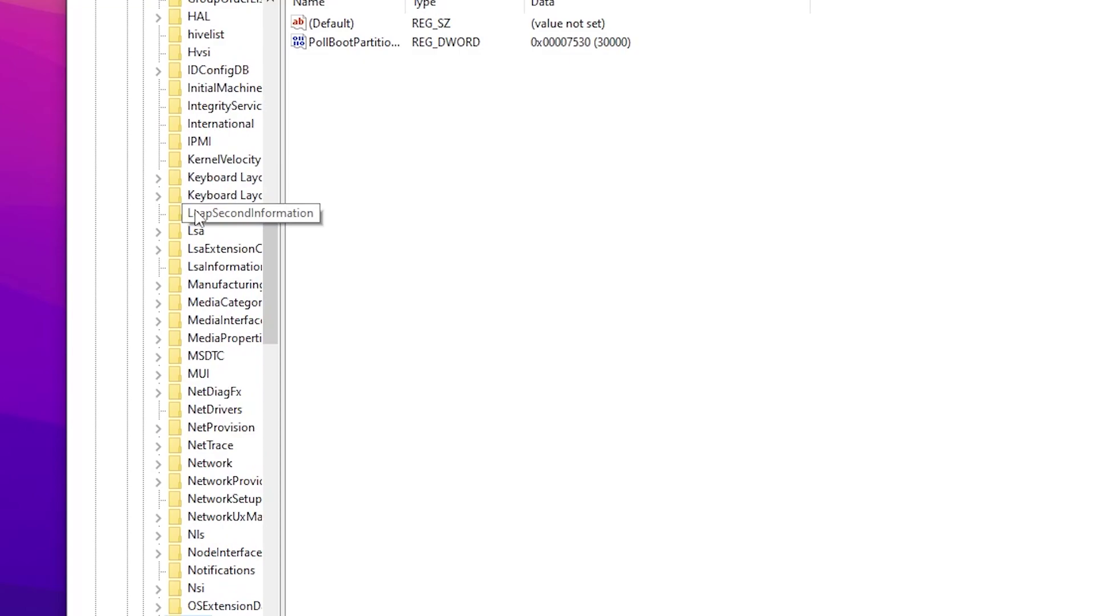
scroll(217, 343, "down", 2)
left_click(206, 518)
left_click(161, 535)
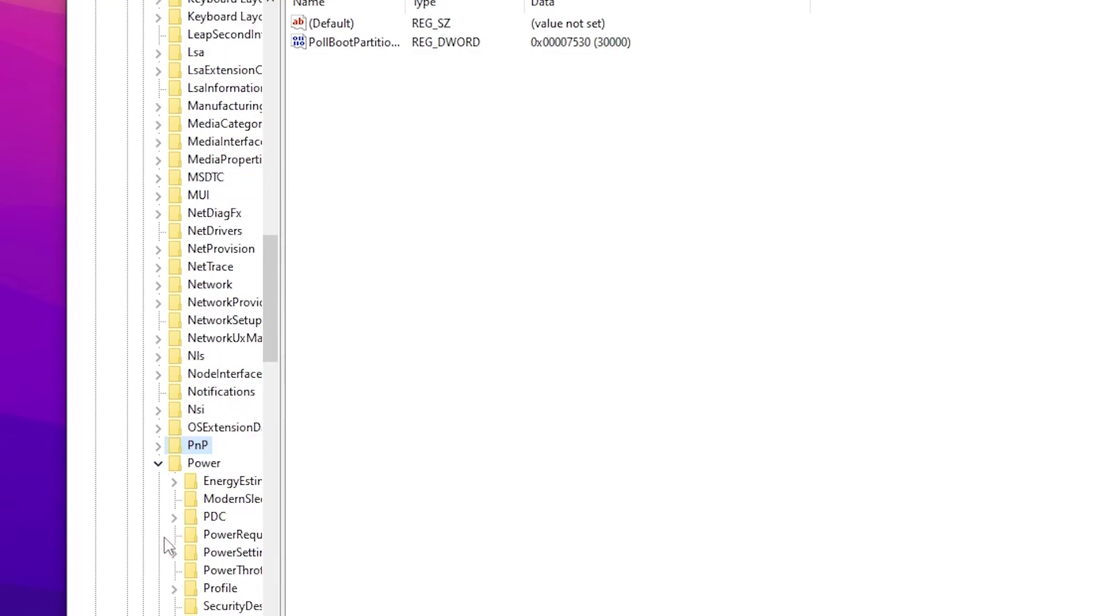
left_click(174, 552)
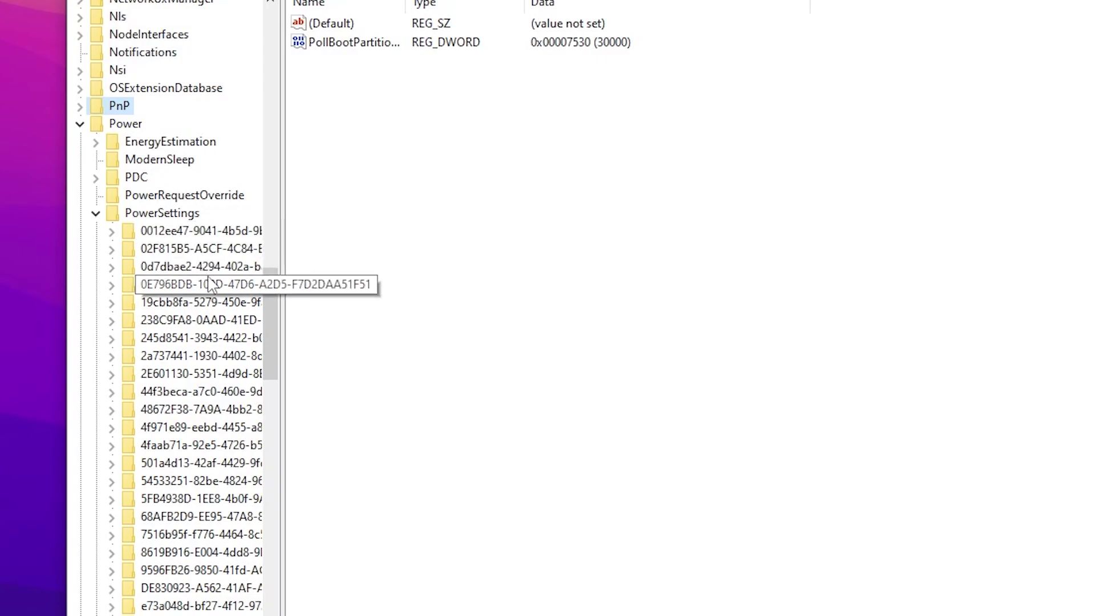
left_click(165, 484)
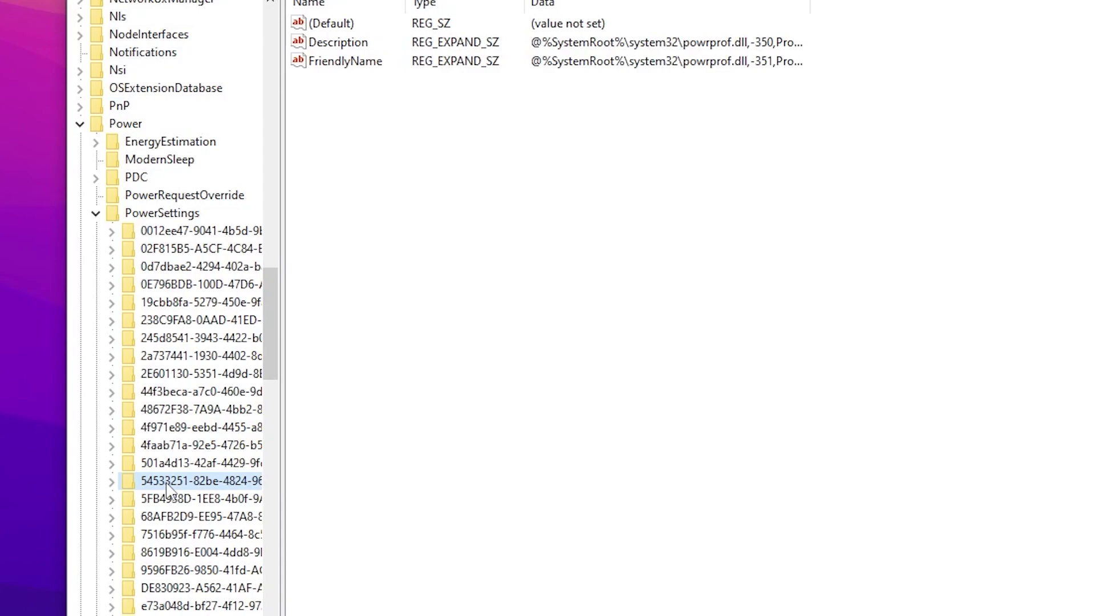
left_click(113, 483)
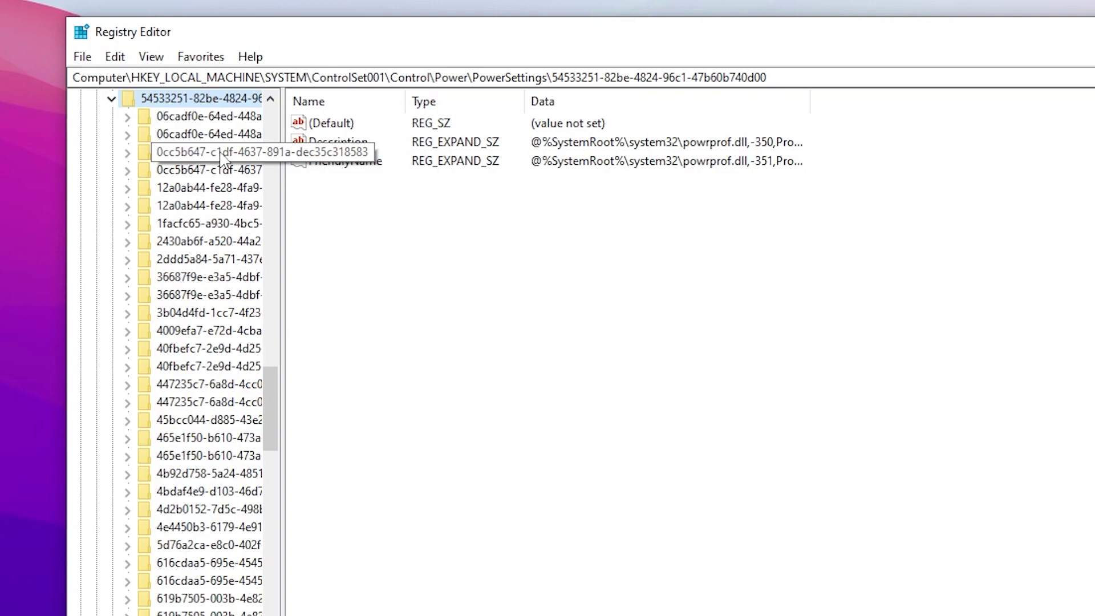
Change Attributes under 0cc5b647-c1df-4637-891a-dec35c318583 to 00000000
left_click(185, 157)
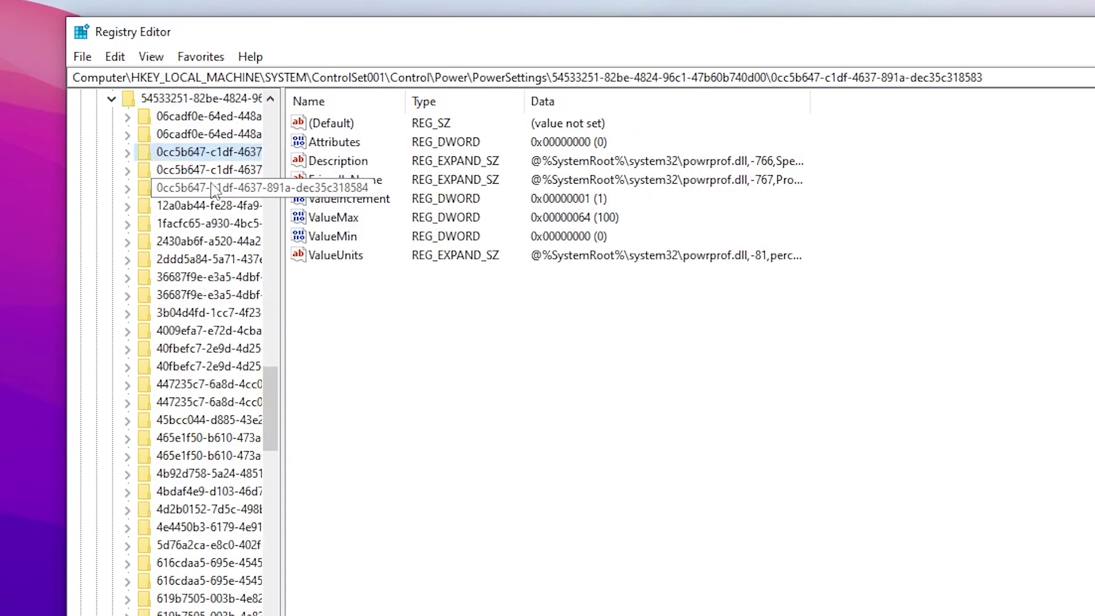
double_click(341, 143)
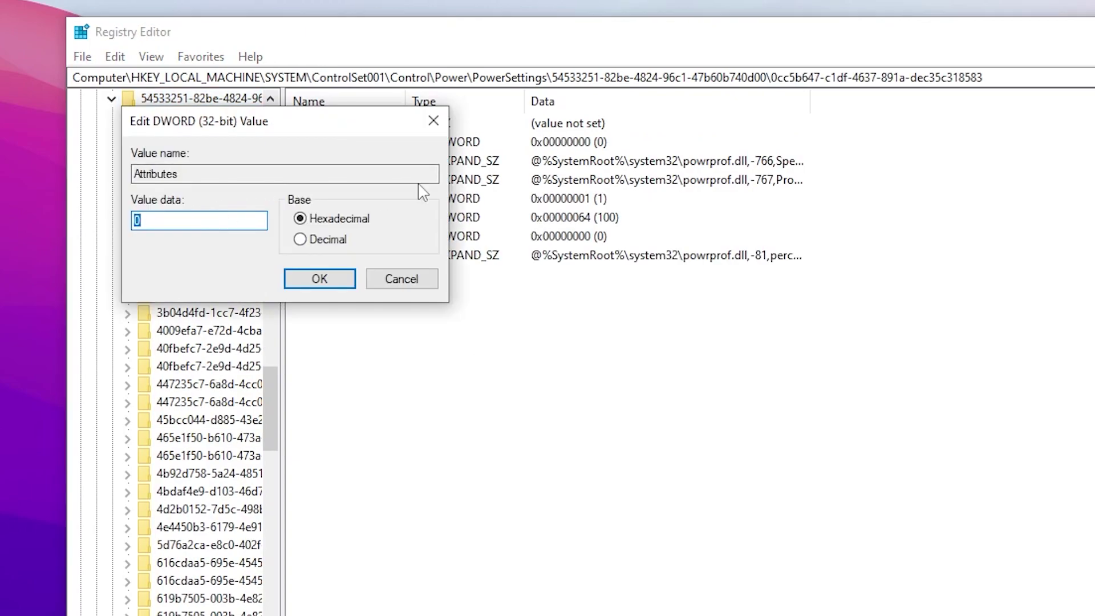
key("BackSpace")
type("00000000")
left_click(318, 281)
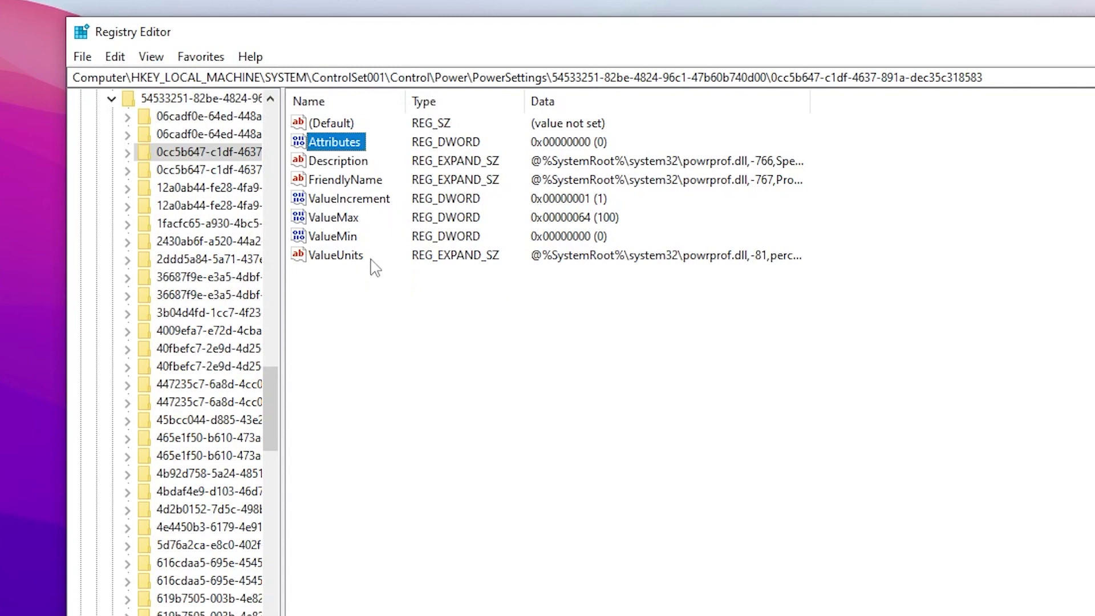